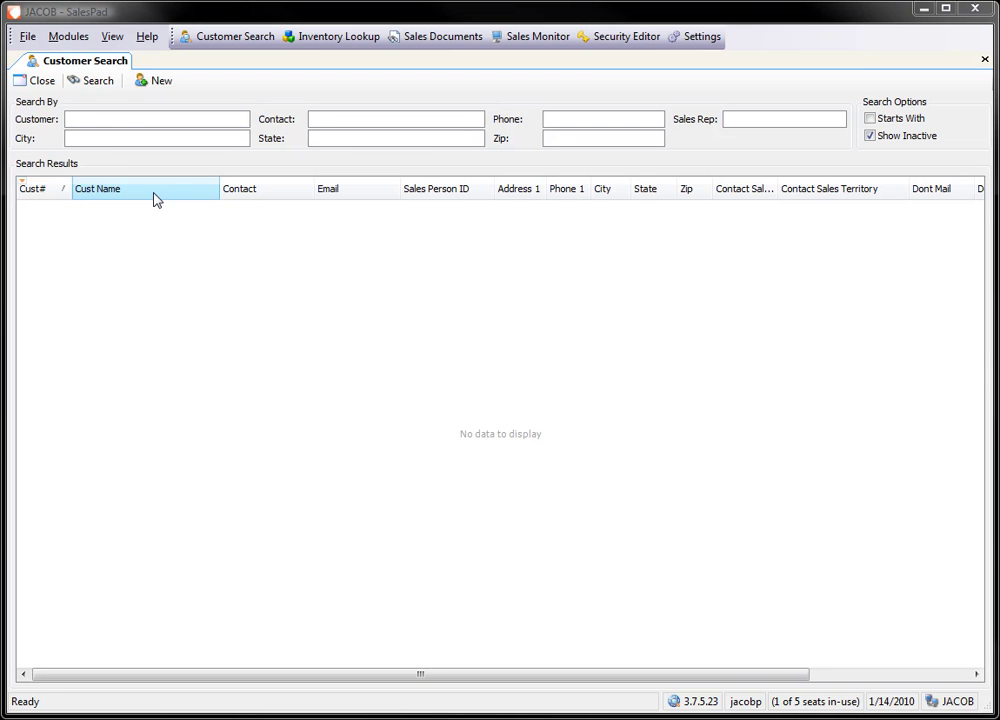
- Open the Script Manager module
{"action": "left_click", "coordinate": [67, 38]}
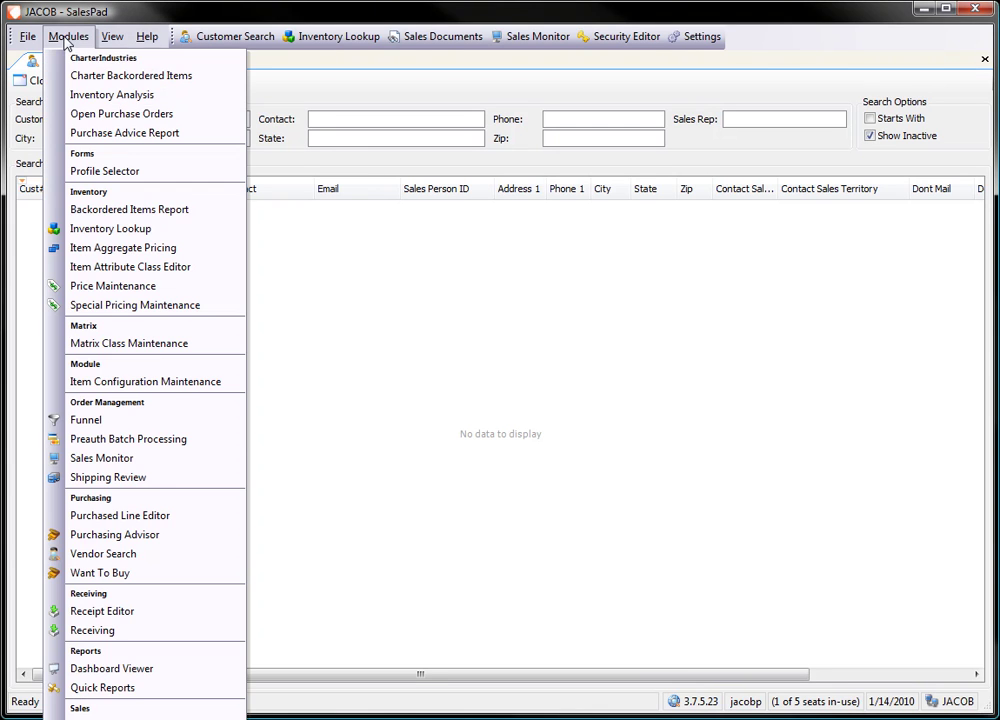
{"action": "scroll", "coordinate": [145, 400], "scroll_direction": "down", "scroll_amount": 3}
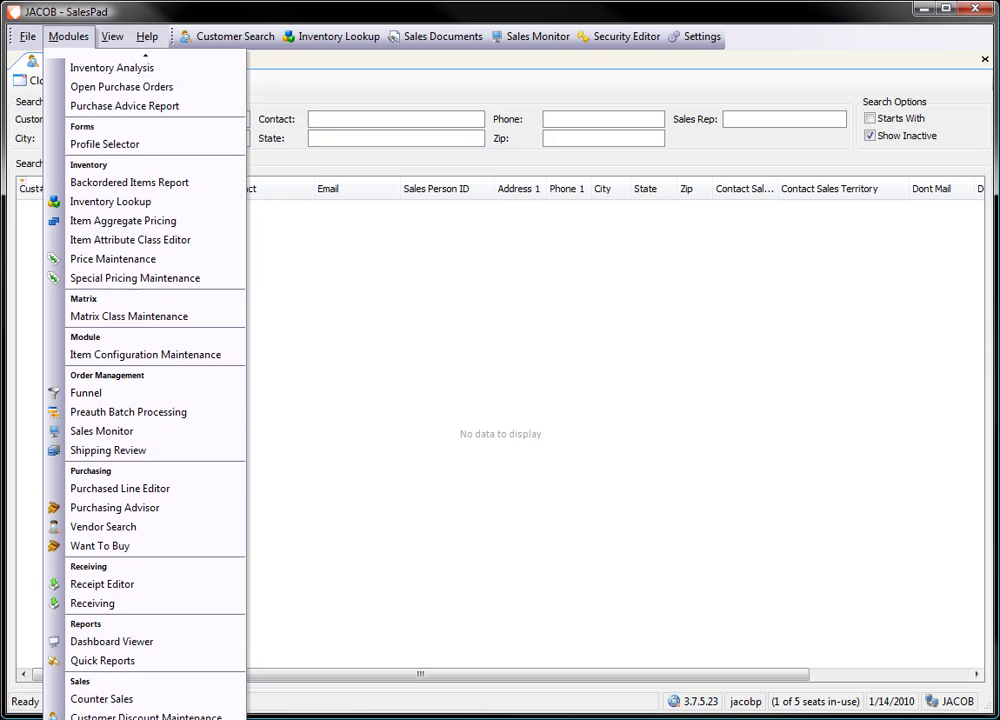
{"action": "scroll", "coordinate": [145, 400], "scroll_direction": "down", "scroll_amount": 1}
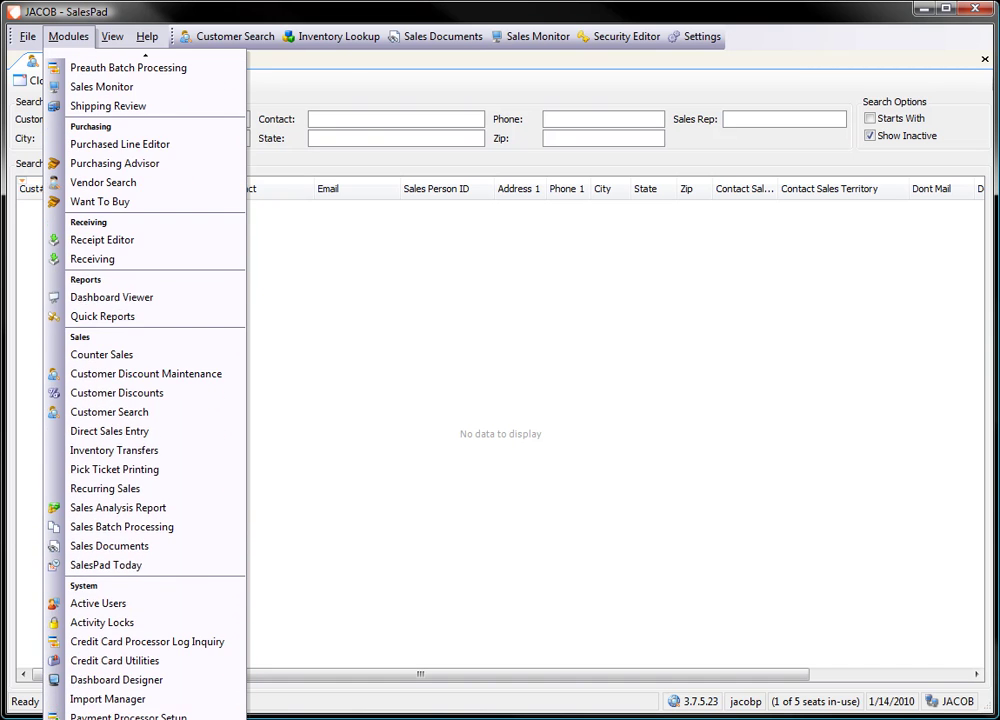
{"action": "left_click", "coordinate": [235, 468]}
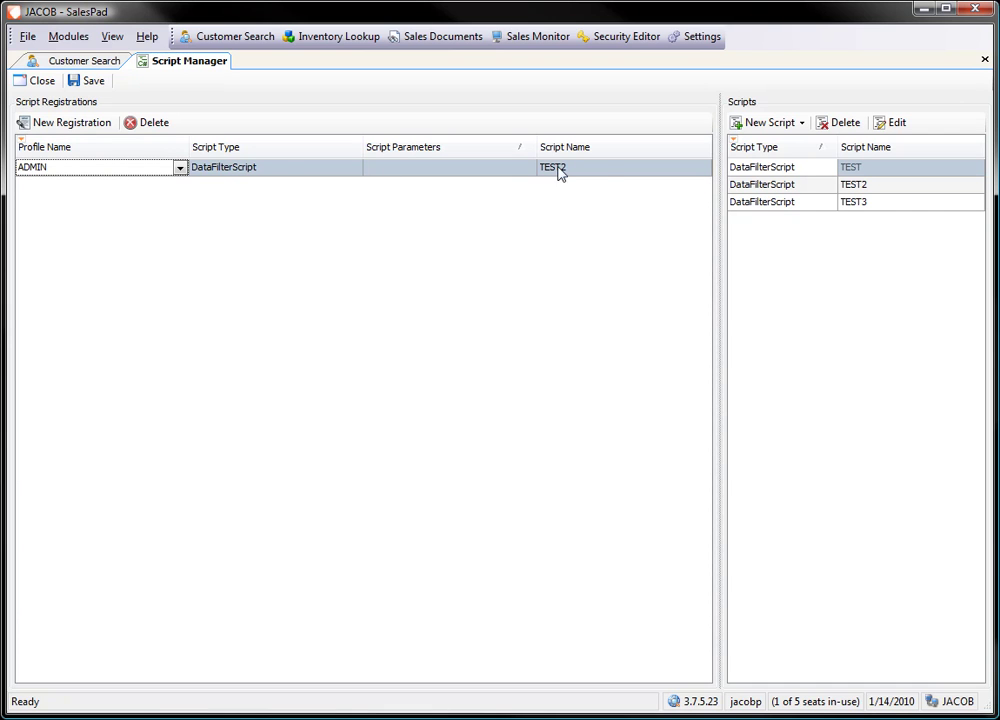
- Add a script registration for the SALES profile with type DataFilterScript, no parameters and script name SALES FILTER
{"action": "left_click", "coordinate": [70, 123]}
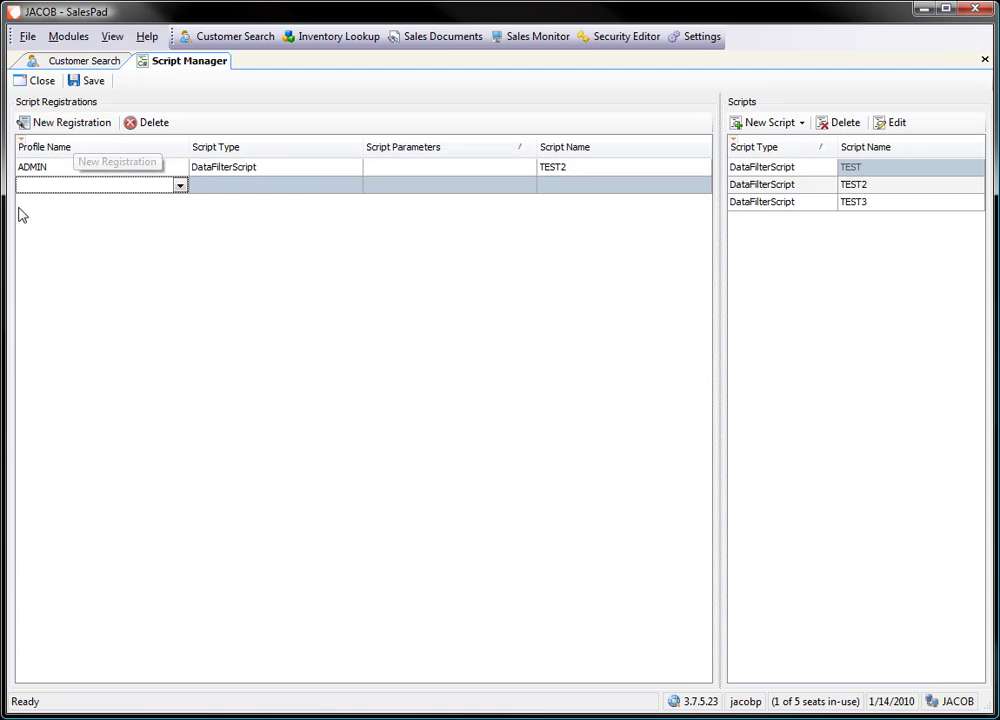
{"action": "left_click", "coordinate": [178, 187]}
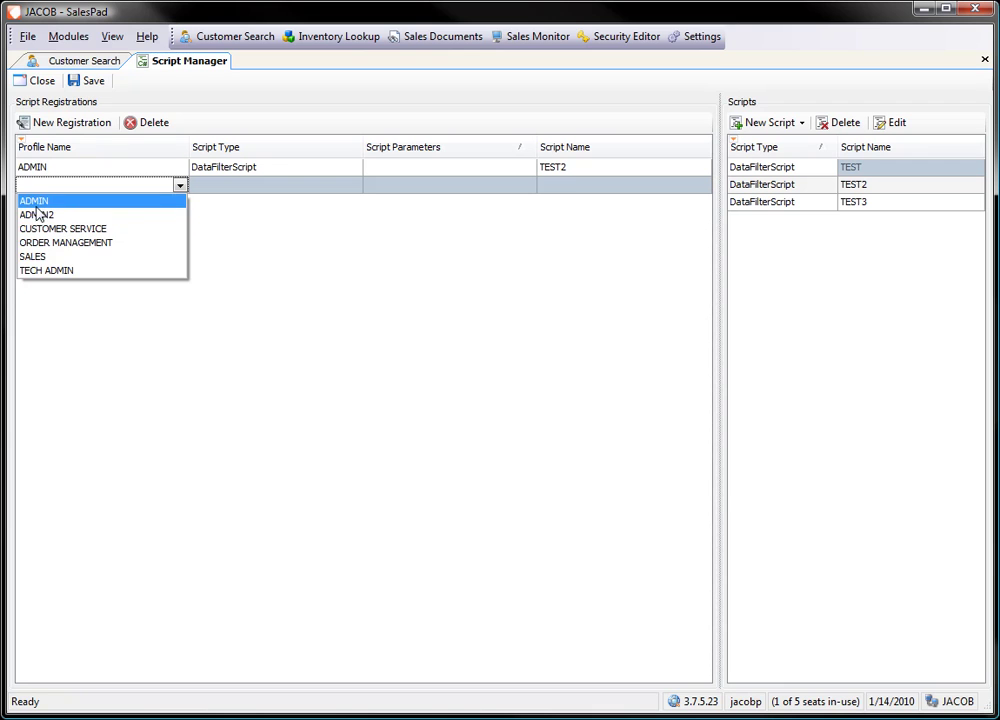
{"action": "left_click", "coordinate": [38, 257]}
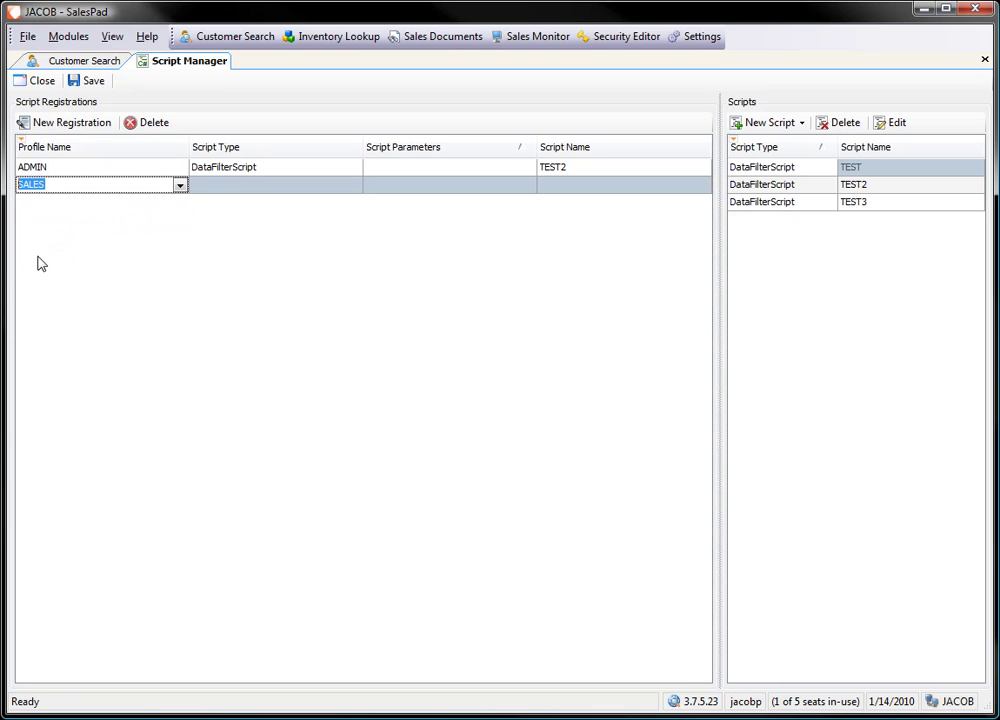
{"action": "left_click", "coordinate": [238, 190]}
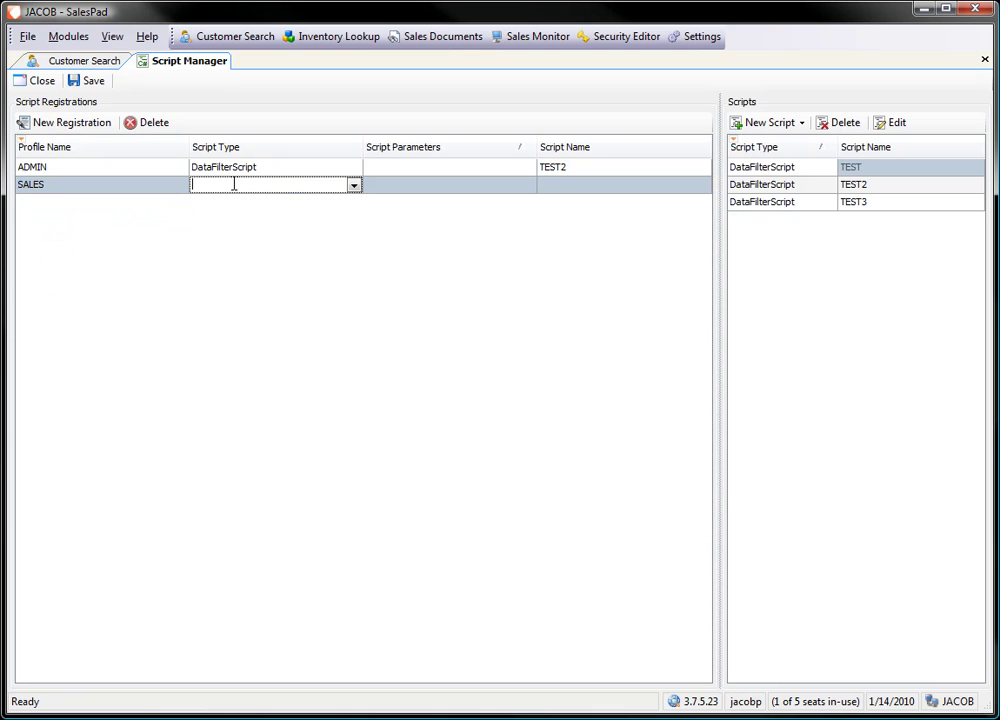
{"action": "left_click", "coordinate": [353, 188]}
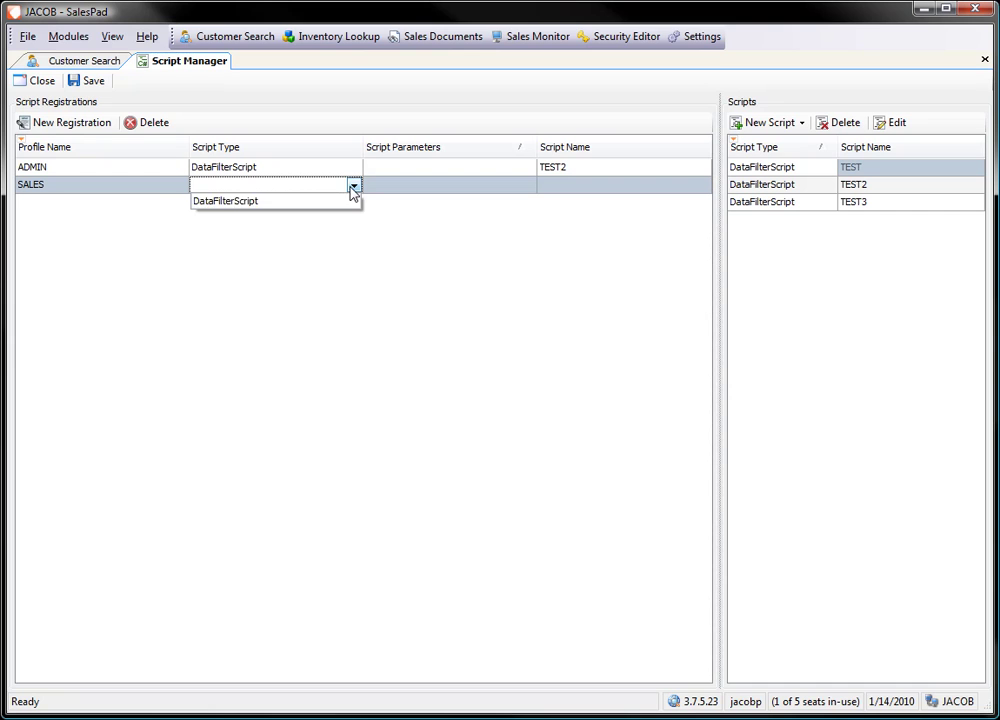
{"action": "left_click", "coordinate": [225, 202]}
{"action": "left_click", "coordinate": [436, 183]}
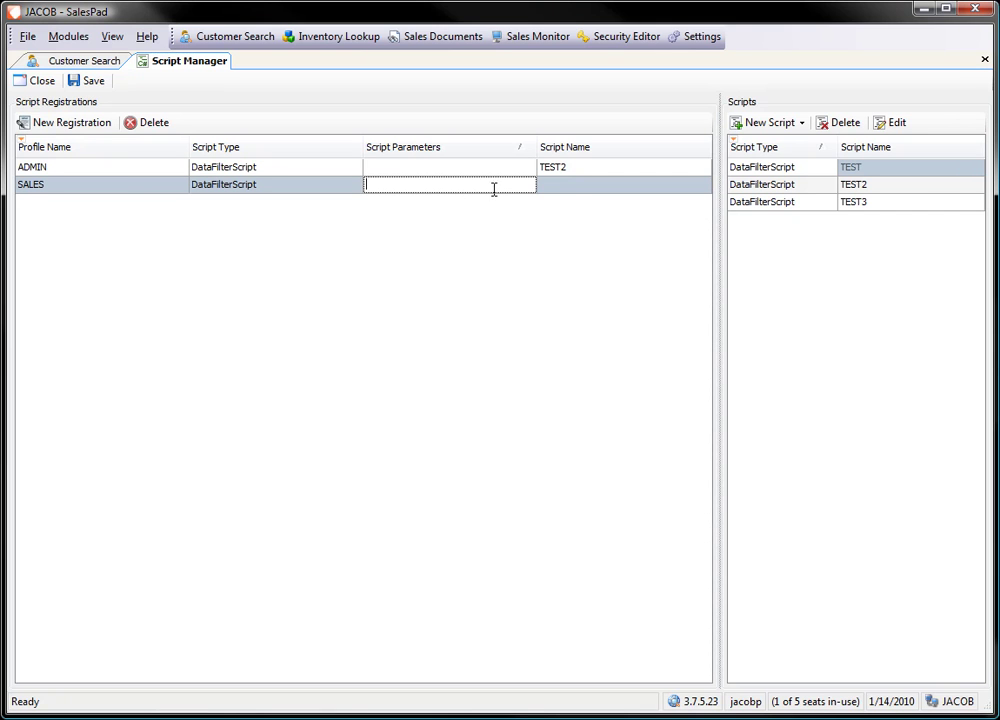
{"action": "left_click", "coordinate": [627, 191]}
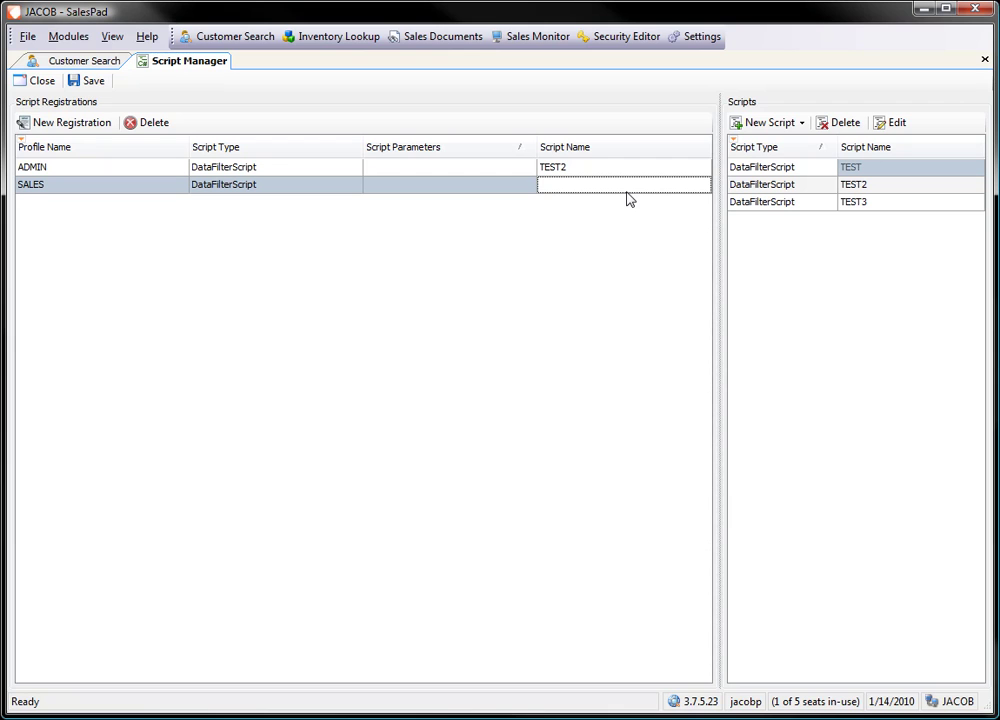
{"action": "type", "text": "SALES FILTER"}
- Create a new DataFilterScript and name it SALES FILTER
{"action": "left_click", "coordinate": [782, 126]}
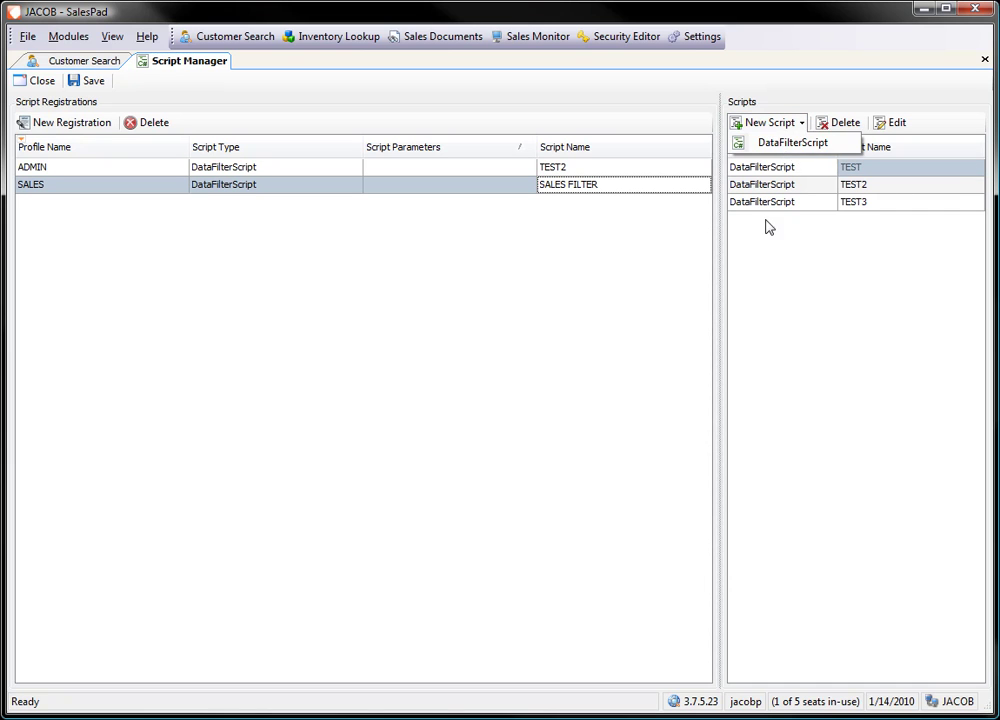
{"action": "left_click", "coordinate": [786, 143]}
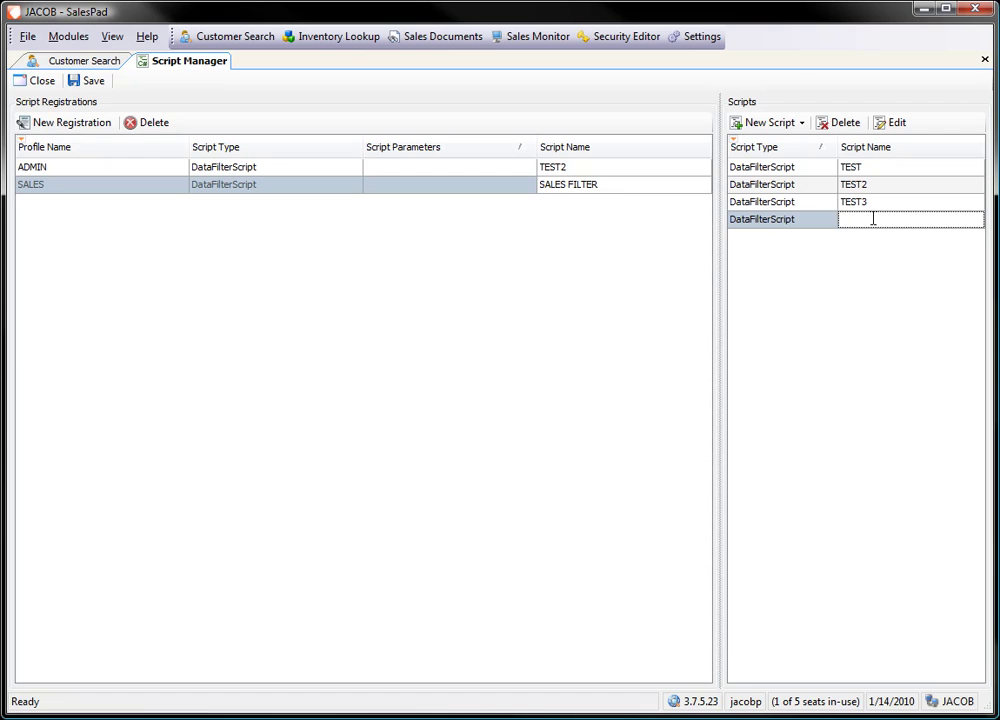
{"action": "type", "text": "SALES FILTER"}
- Paste the prepared code that filters customer, sales document and line item searches by Sales_Person_ID into the SALES FILTER script
{"action": "left_click", "coordinate": [893, 123]}
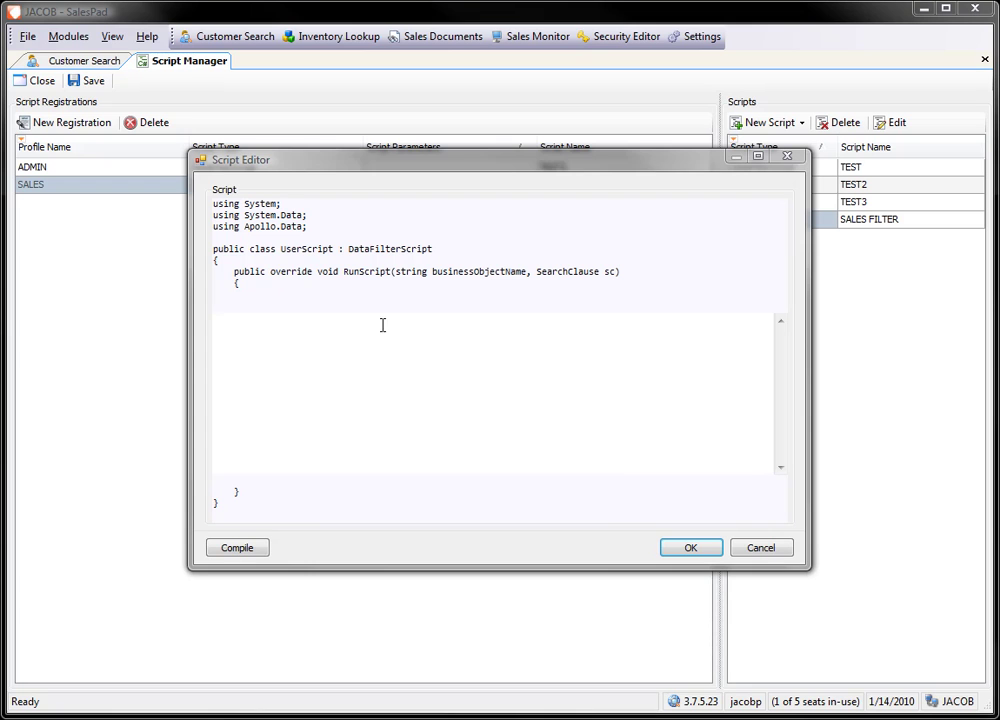
{"action": "left_click", "coordinate": [292, 328]}
{"action": "key", "text": "ctrl+v"}
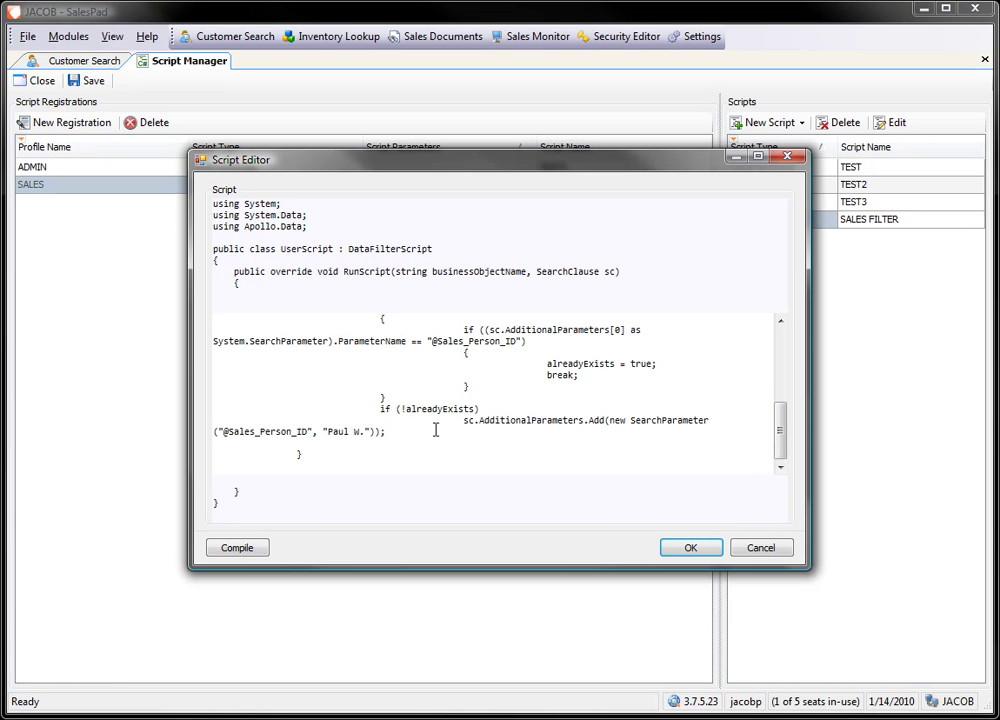
{"action": "scroll", "coordinate": [436, 431], "scroll_direction": "up", "scroll_amount": 5}
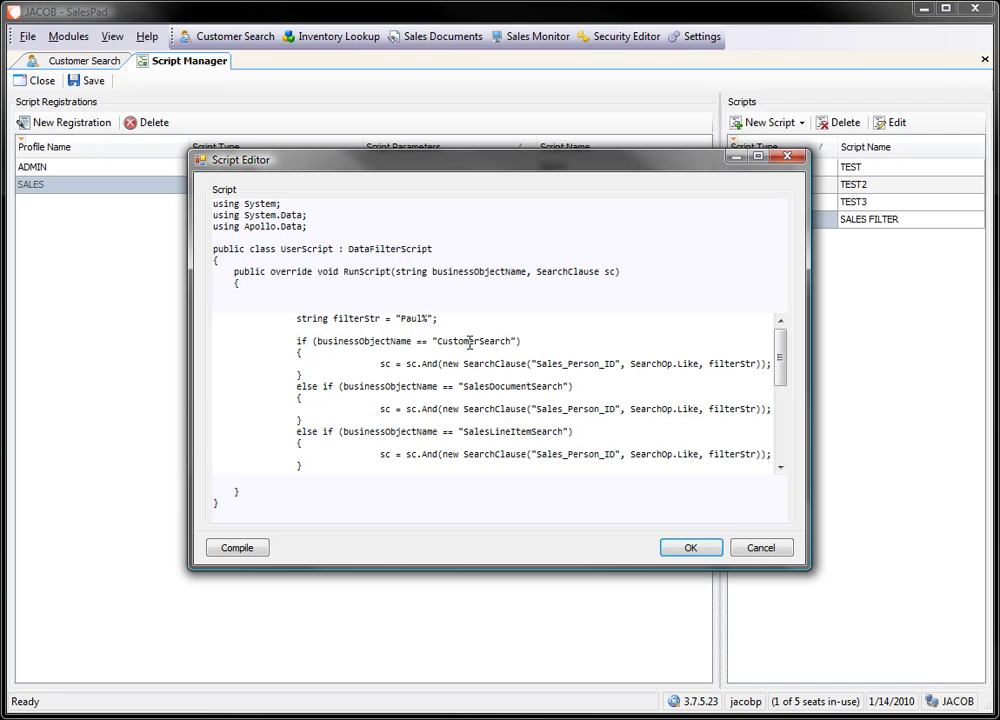
{"action": "left_click", "coordinate": [422, 318]}
{"action": "scroll", "coordinate": [549, 390], "scroll_direction": "down", "scroll_amount": 3}
{"action": "scroll", "coordinate": [545, 389], "scroll_direction": "down", "scroll_amount": 3}
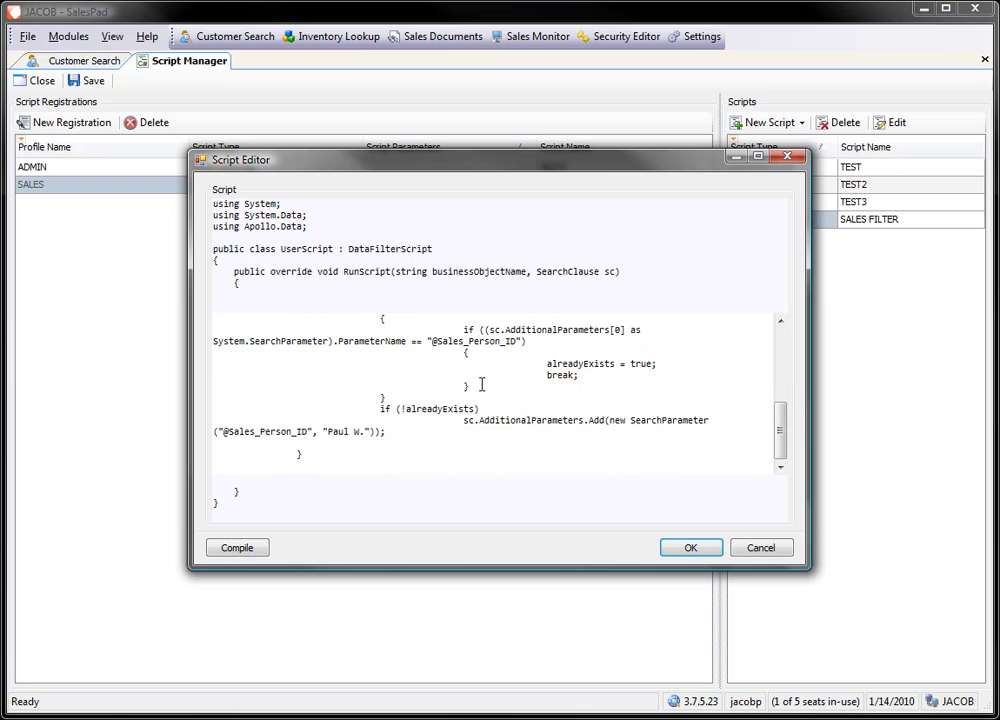
{"action": "scroll", "coordinate": [480, 387], "scroll_direction": "up", "scroll_amount": 1}
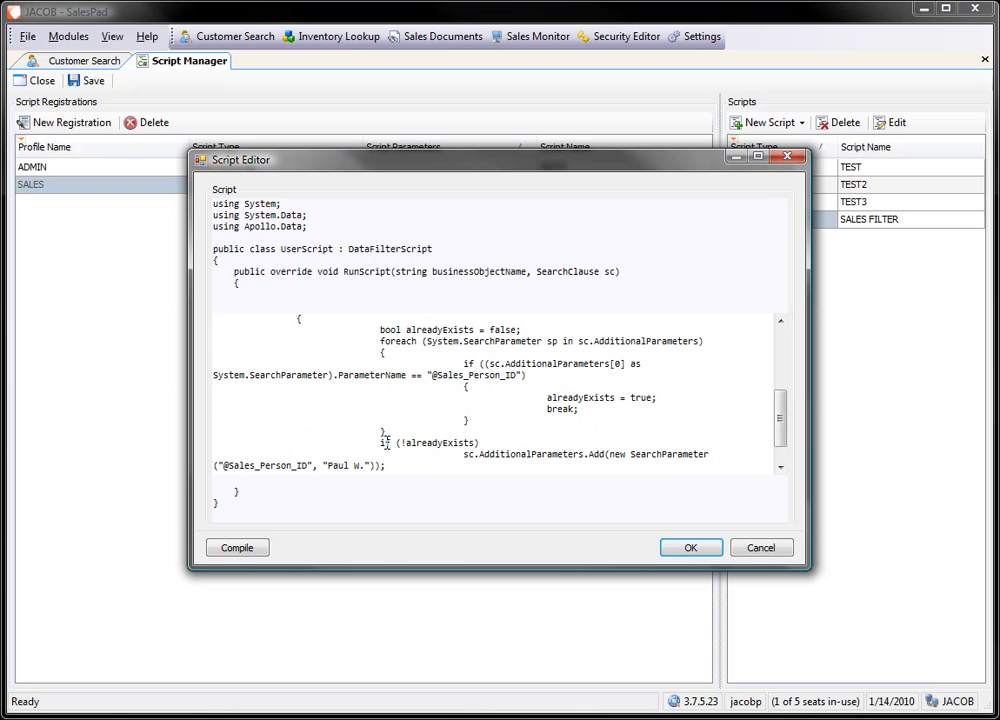
{"action": "left_click_drag", "start_coordinate": [364, 465], "coordinate": [328, 432]}
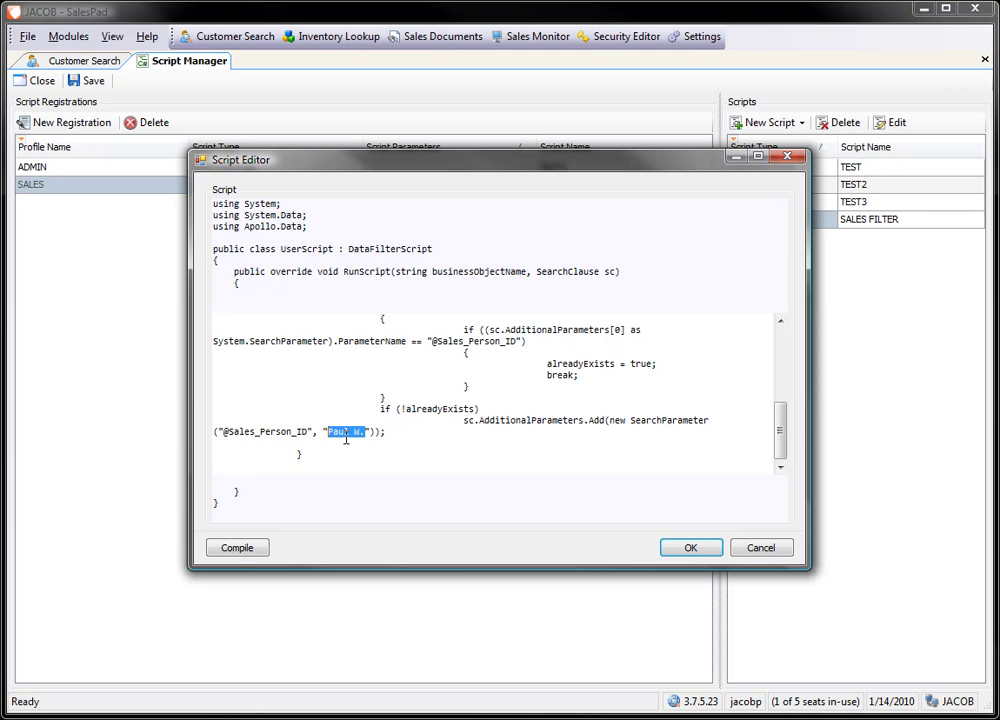
{"action": "left_click", "coordinate": [688, 549]}
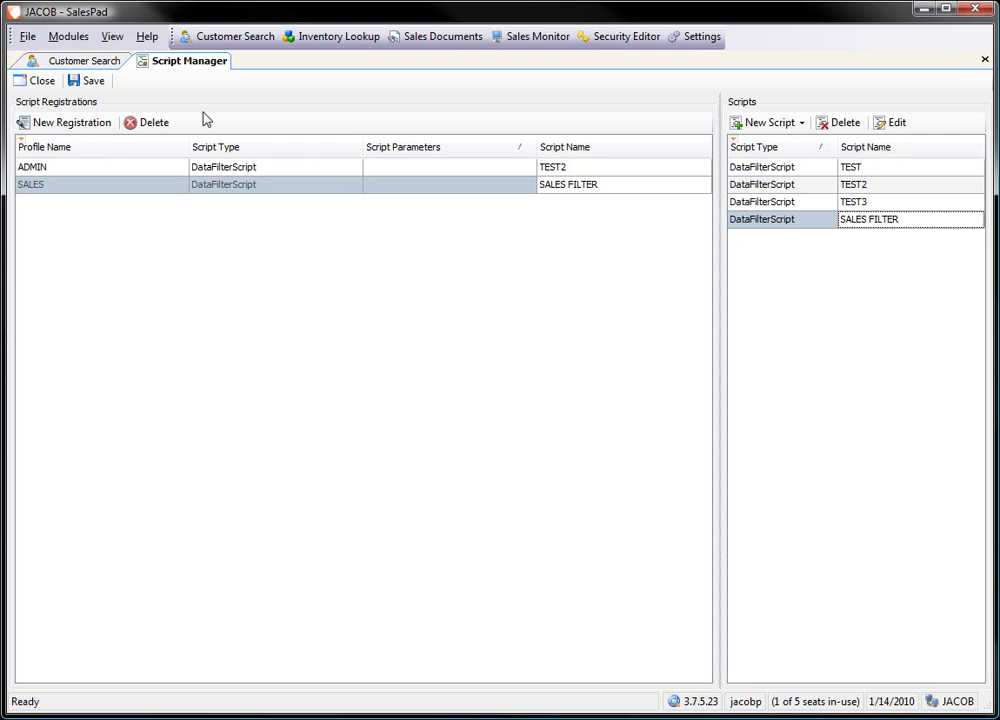
{"action": "left_click", "coordinate": [42, 81]}
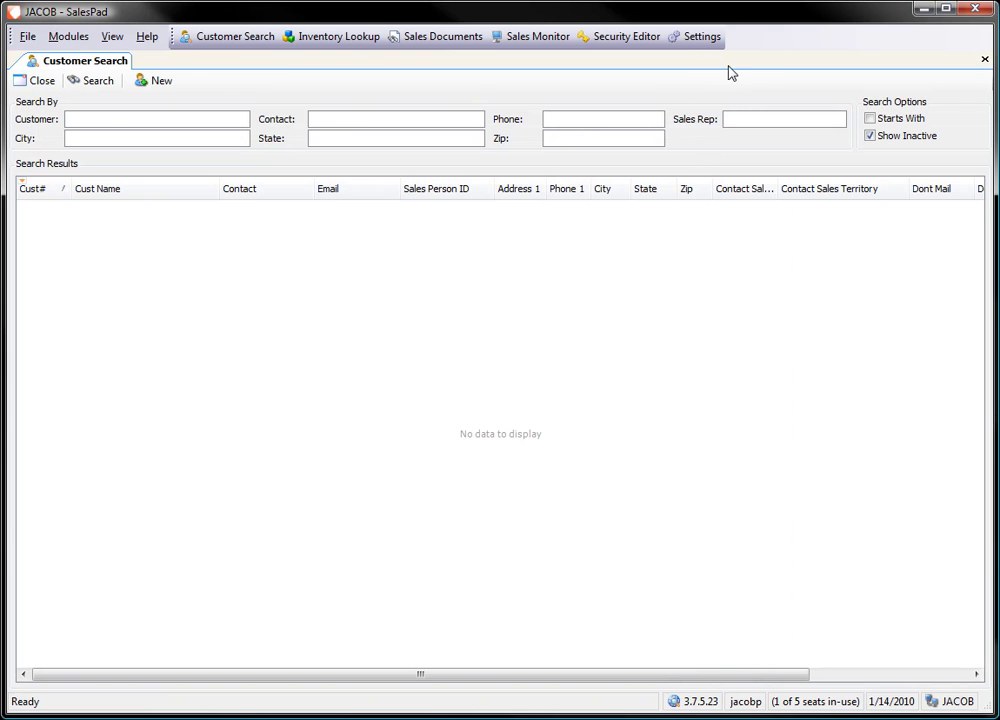
- Find the Data Filter Scripts Enabled setting by filtering the settings for "filt" and set it to True
{"action": "left_click", "coordinate": [703, 38]}
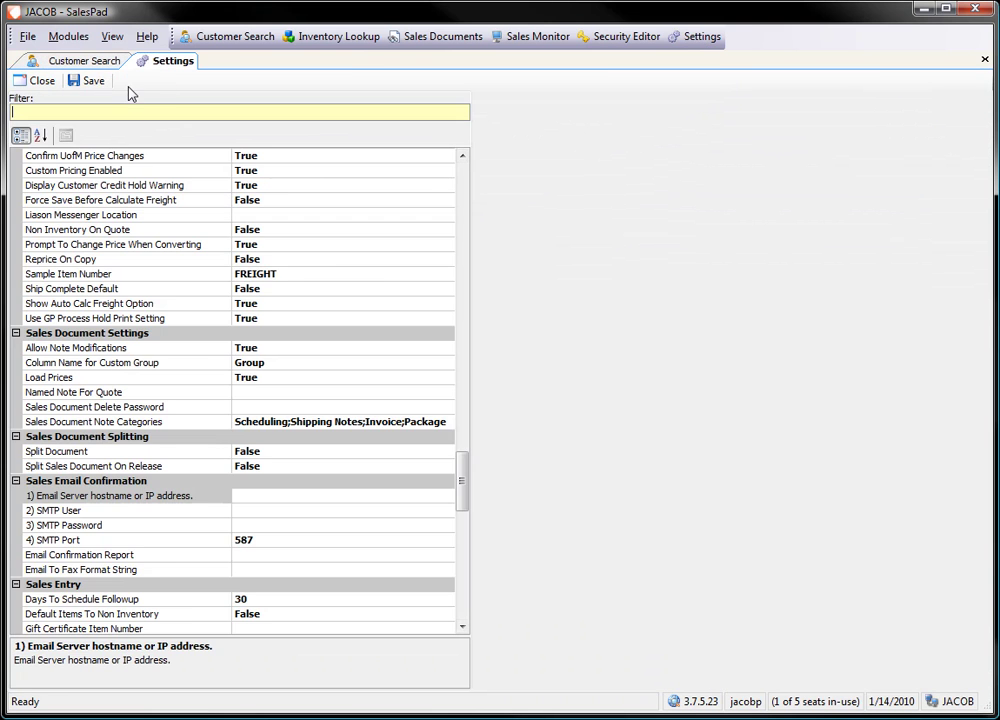
{"action": "type", "text": "filt"}
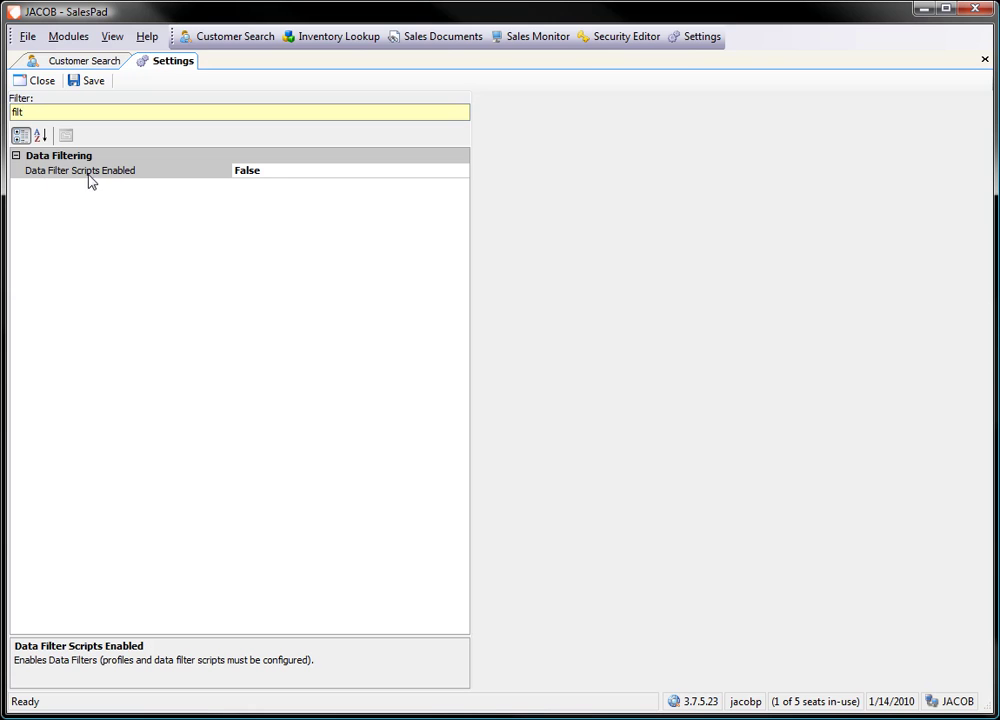
{"action": "double_click", "coordinate": [190, 174]}
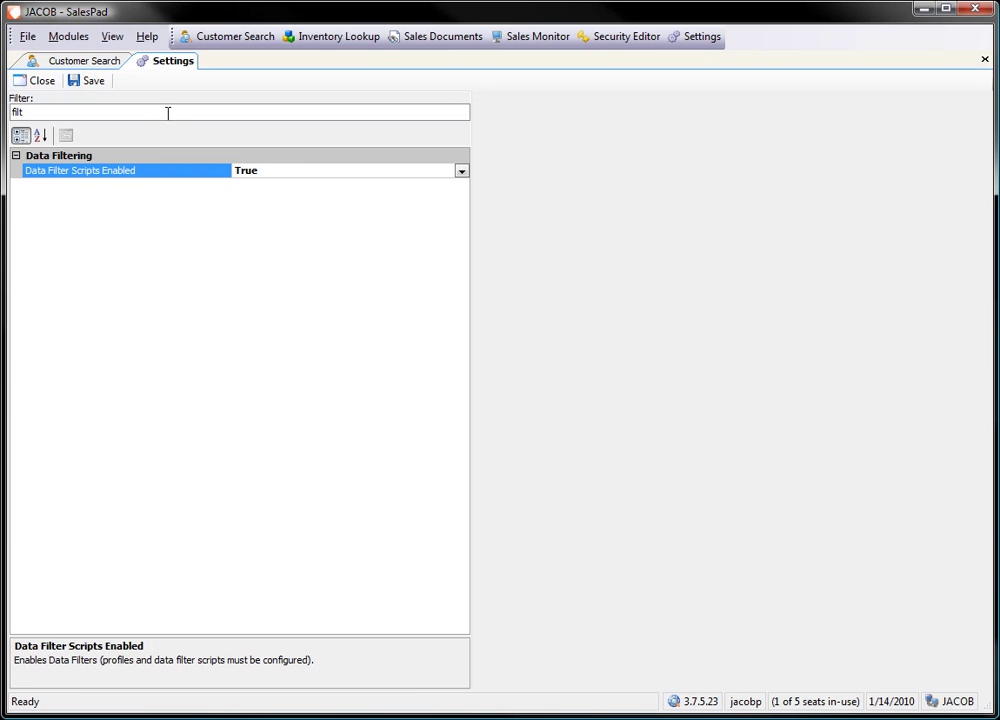
- In the Security Editor, assign the currently logged-in user to the SALES security group and apply the change
{"action": "left_click", "coordinate": [67, 65]}
{"action": "left_click", "coordinate": [68, 37]}
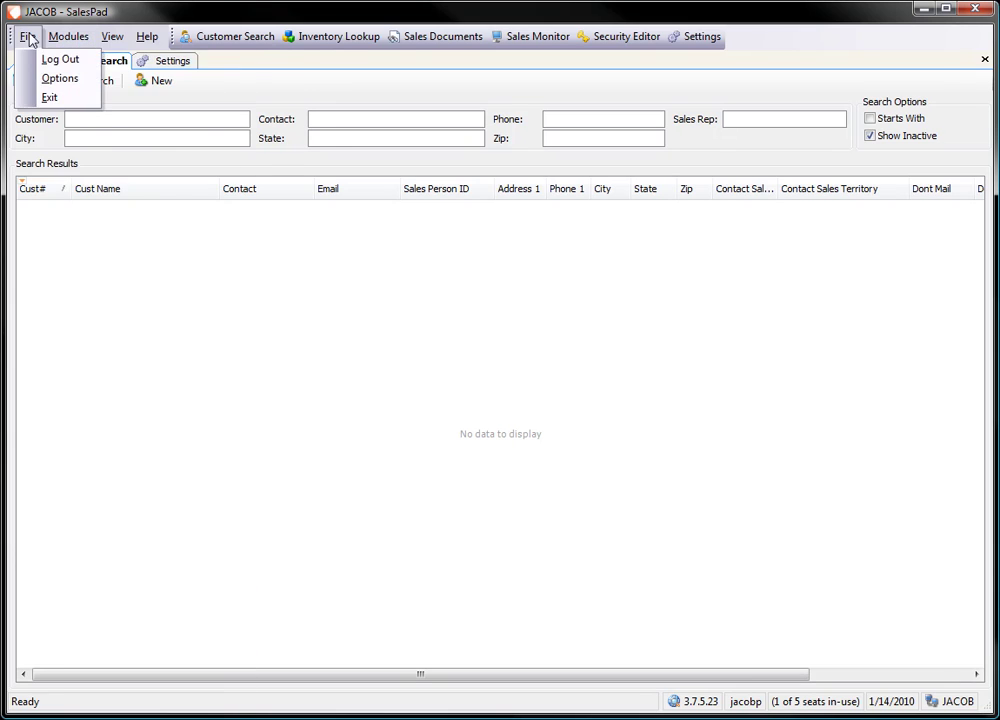
{"action": "left_click", "coordinate": [626, 36]}
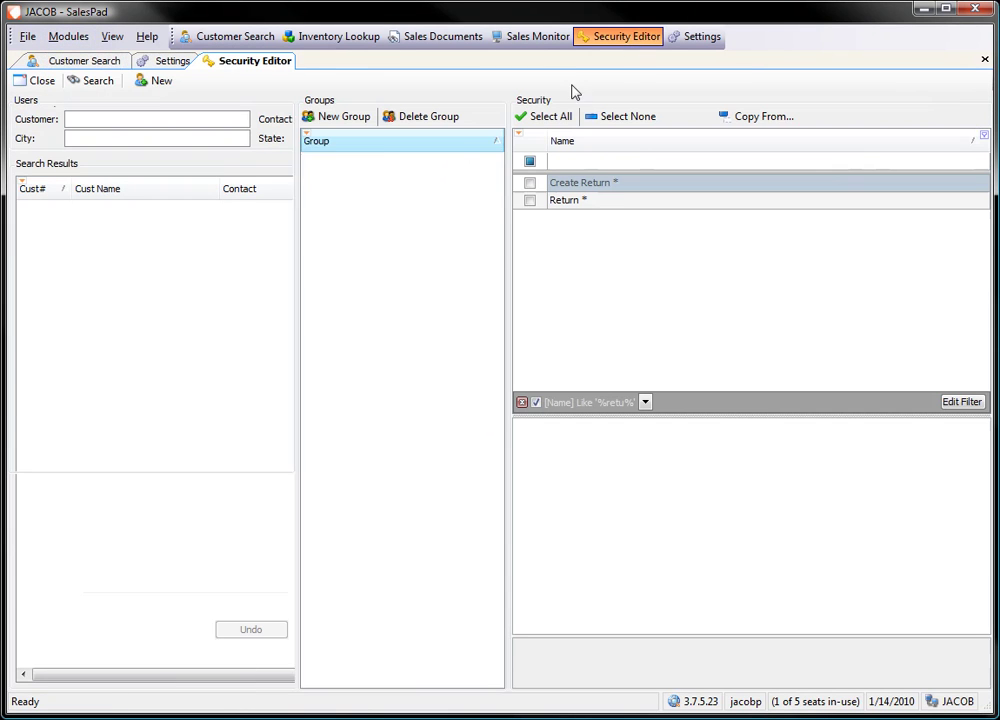
{"action": "left_click", "coordinate": [320, 230]}
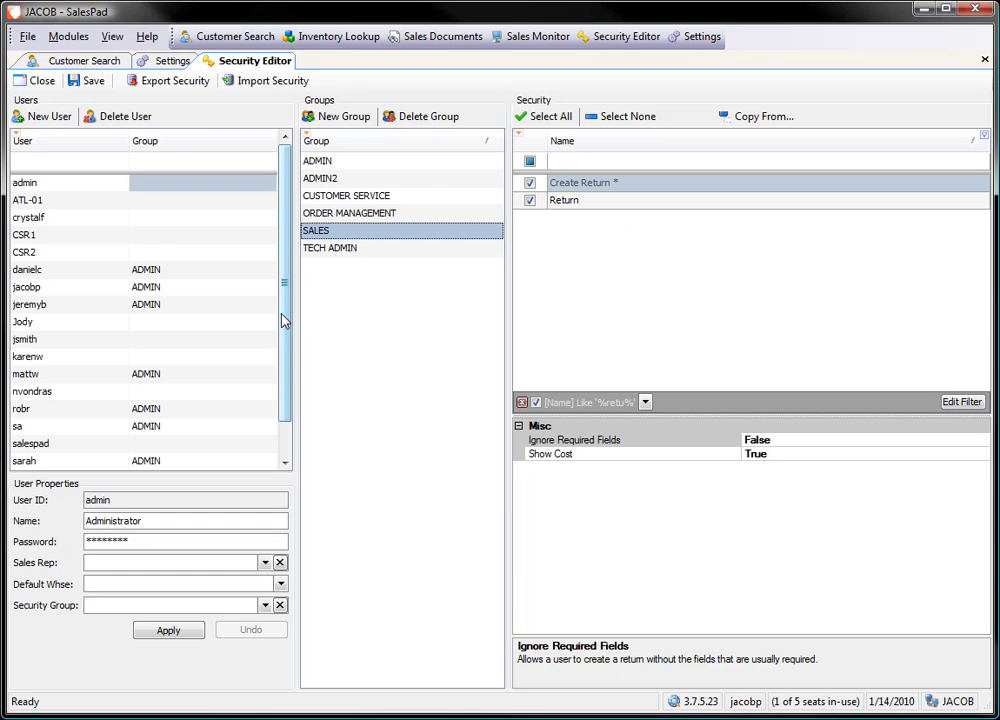
{"action": "left_click_drag", "start_coordinate": [283, 319], "coordinate": [294, 363]}
{"action": "left_click", "coordinate": [140, 253]}
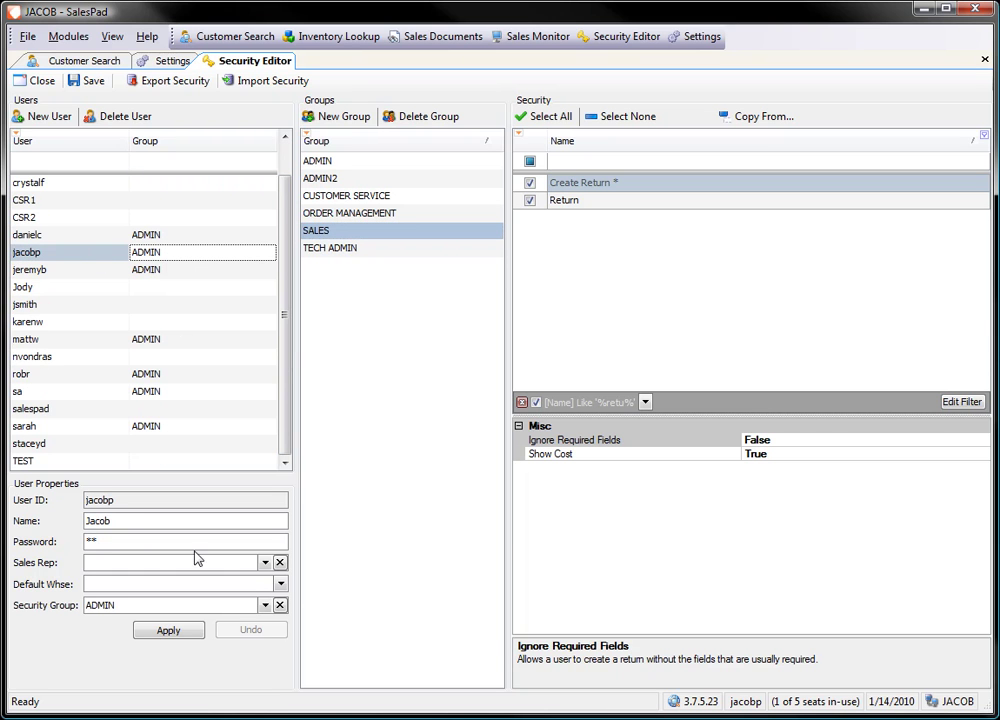
{"action": "left_click", "coordinate": [265, 605]}
{"action": "left_click", "coordinate": [196, 437]}
{"action": "left_click", "coordinate": [185, 634]}
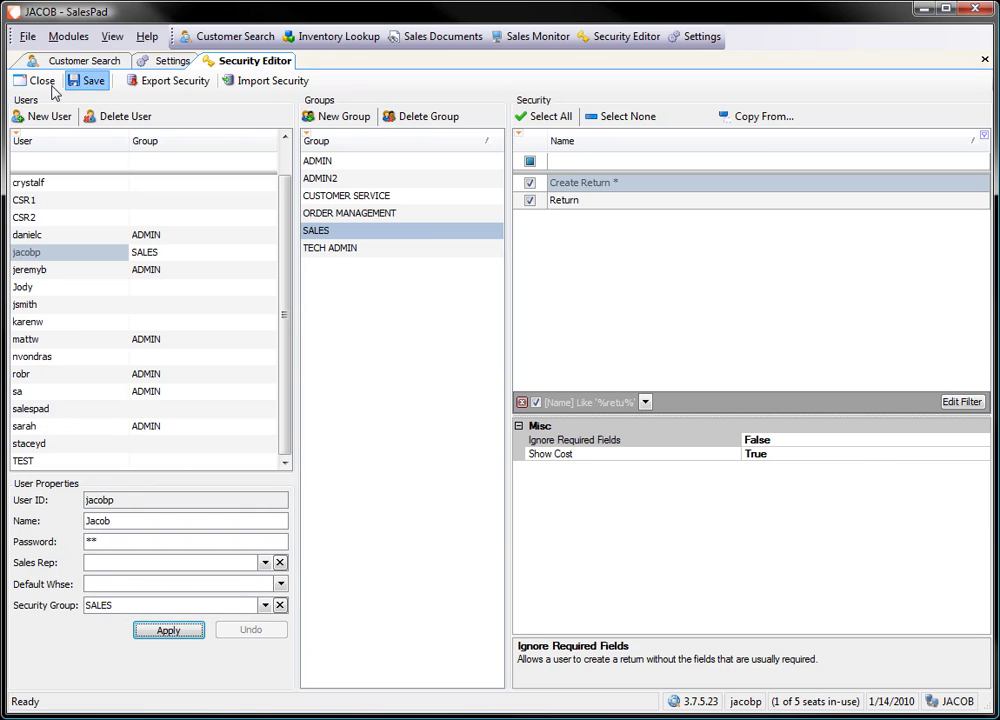
- Log out and log back in to the same connection using Windows credentials
{"action": "left_click", "coordinate": [28, 37]}
{"action": "left_click", "coordinate": [56, 58]}
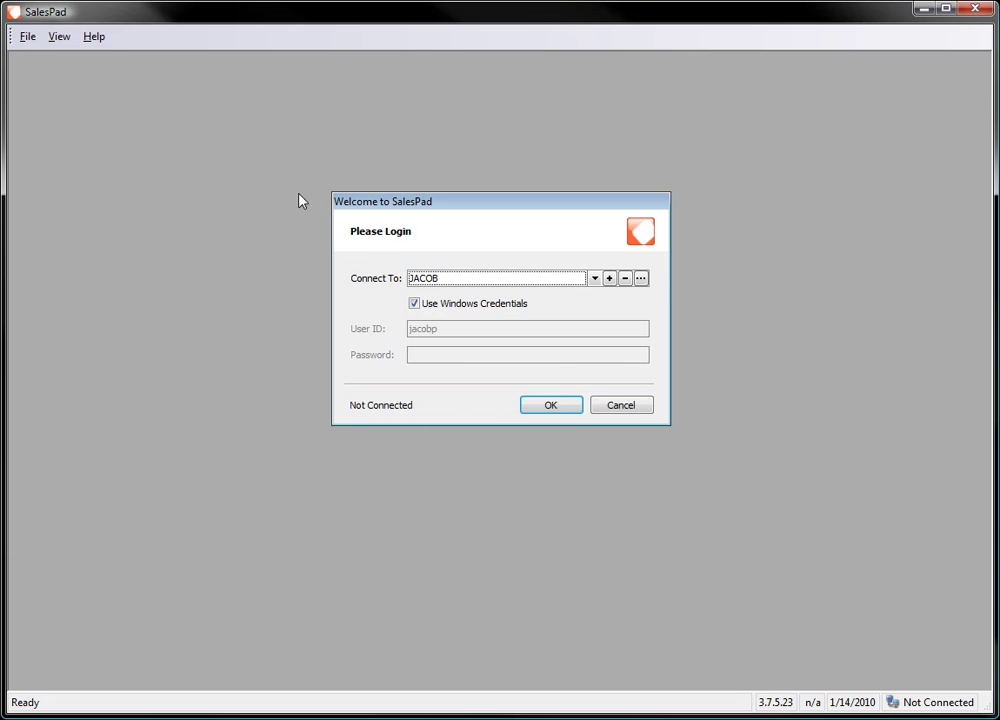
{"action": "left_click", "coordinate": [573, 408]}
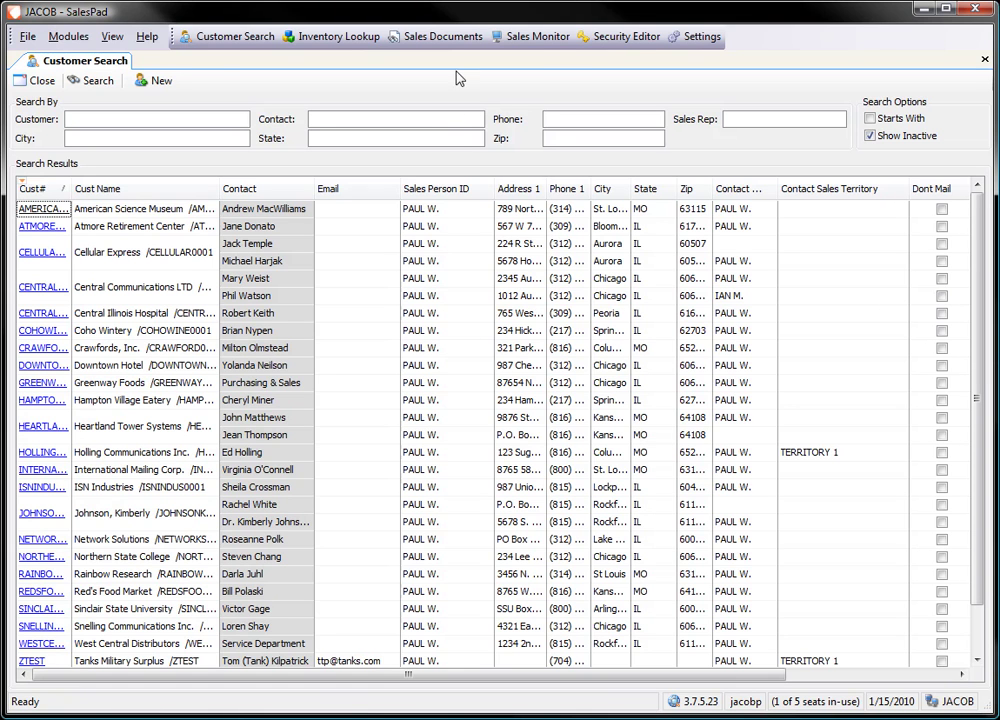
- Open the Sales Monitor and move the Rep column between Doc Date and Customer
{"action": "left_click", "coordinate": [530, 37]}
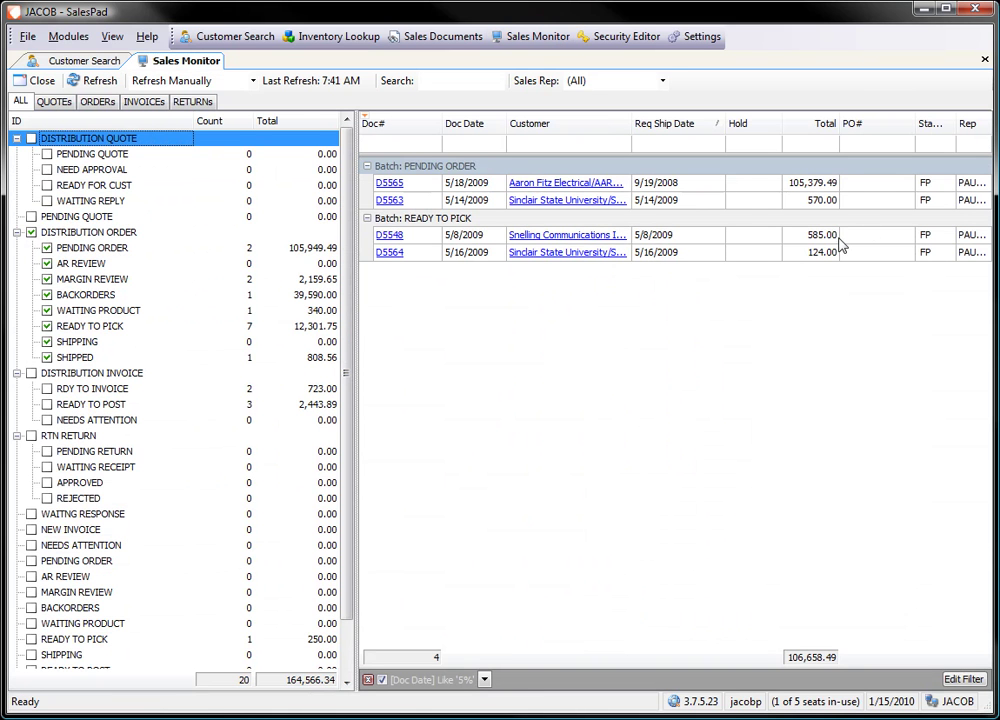
{"action": "mouse_move", "coordinate": [975, 127]}
{"action": "left_mouse_down"}
{"action": "mouse_move", "coordinate": [520, 137]}
{"action": "mouse_move", "coordinate": [620, 127]}
{"action": "left_mouse_up"}
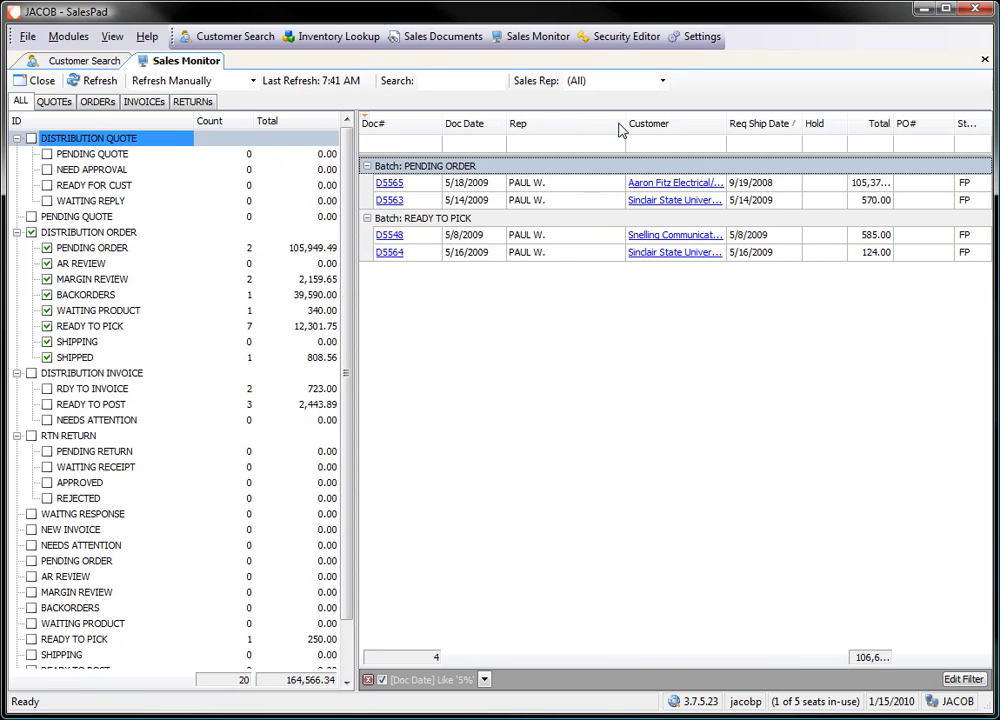